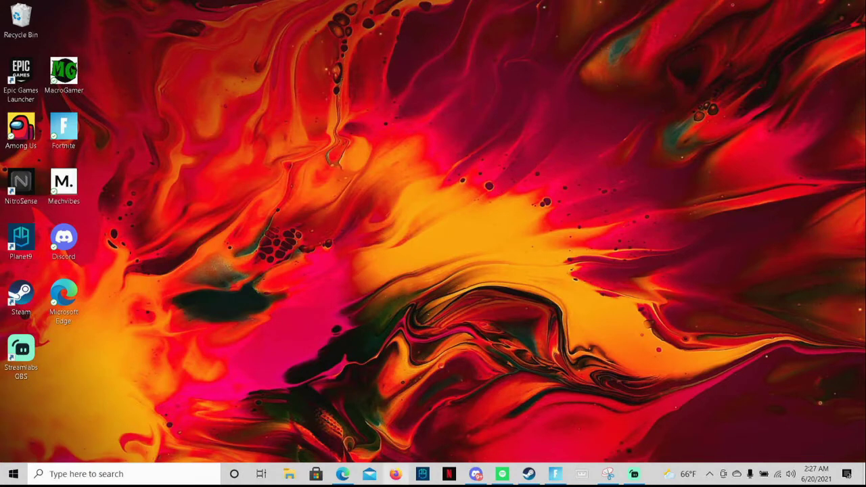
# Step: Switch to Microsoft Edge, view the TubeBuddy listing in the Chrome Web Store and return to the search results
pyautogui.moveTo(353, 479)
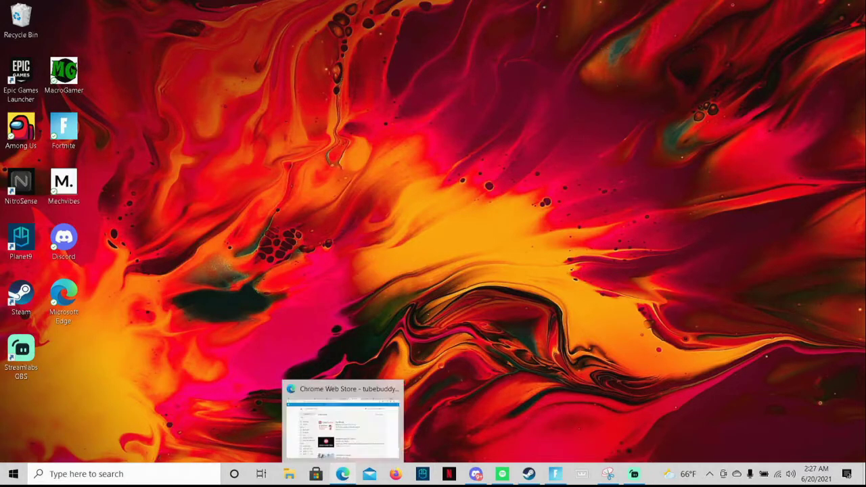
pyautogui.click(344, 475)
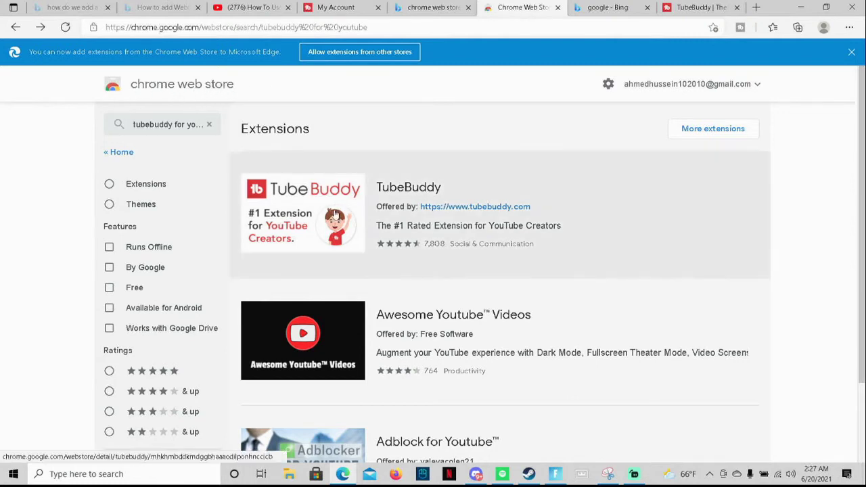
pyautogui.click(338, 215)
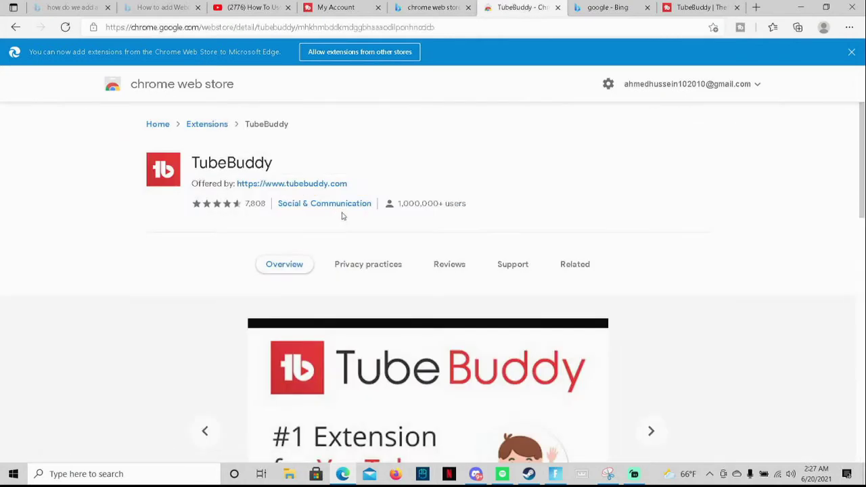
pyautogui.hotkey('alt', 'Left')
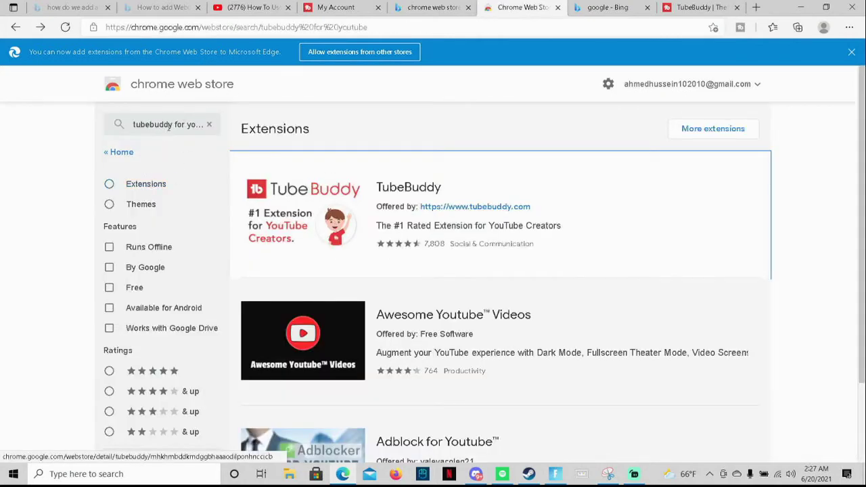
# Step: Search the Chrome Web Store again for the suggested phrase "tubebuddy for youtube"
pyautogui.click(209, 125)
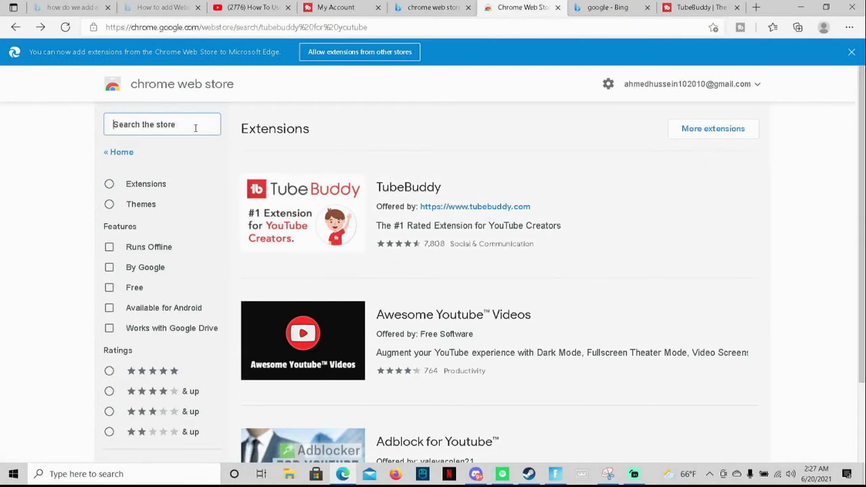
pyautogui.write('tu')
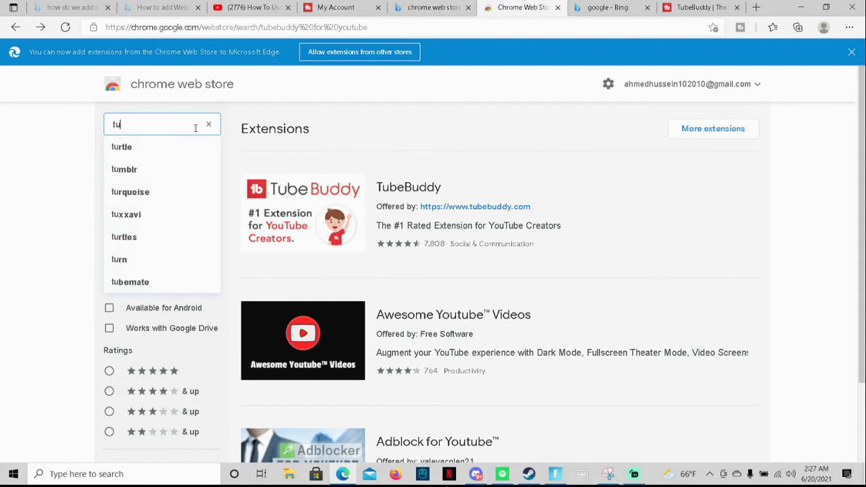
pyautogui.write('be')
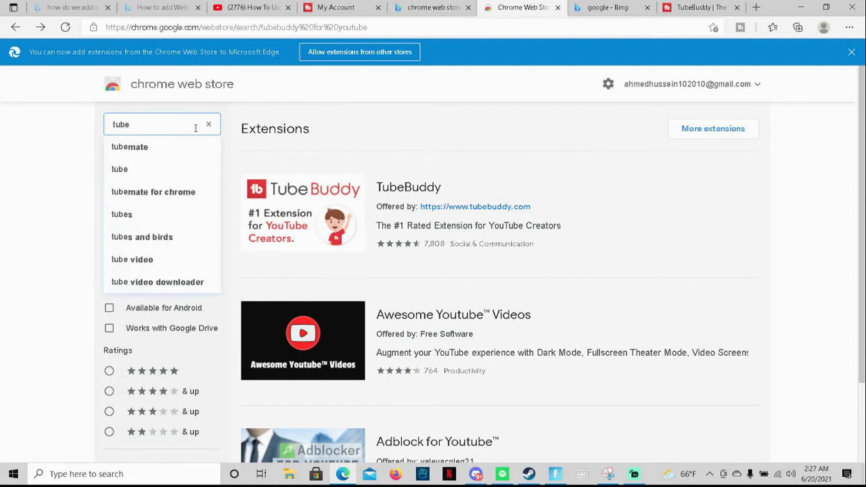
pyautogui.write('b')
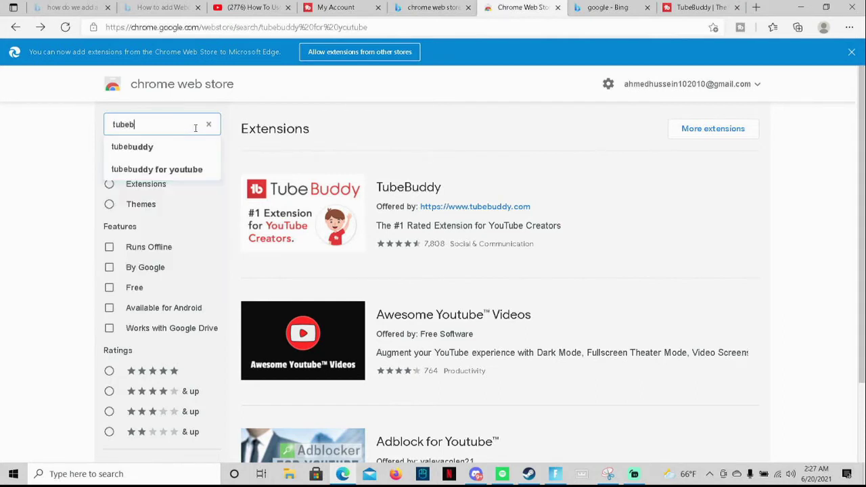
pyautogui.click(188, 175)
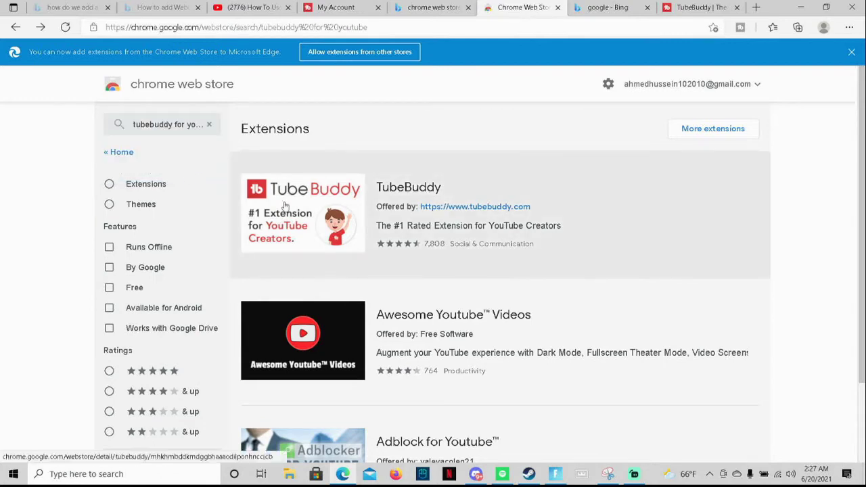
# Step: Open the TubeBuddy extension's detail page from the store's search results
pyautogui.scroll(-2, 348, 389)
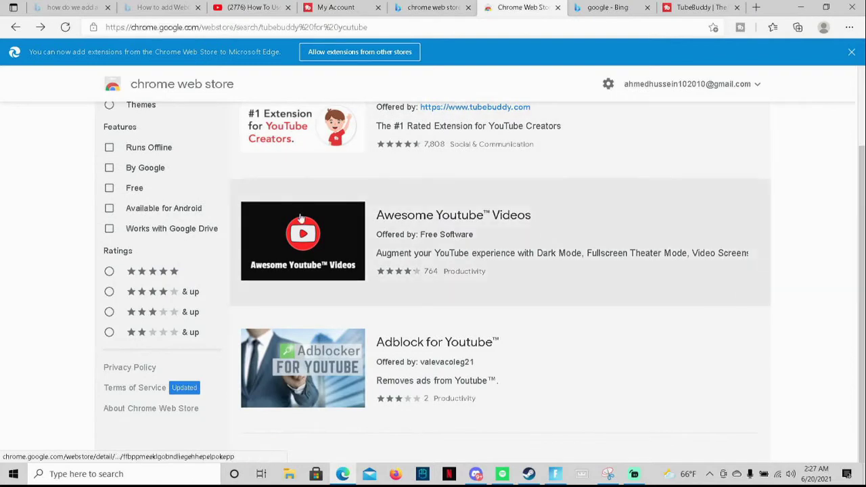
pyautogui.scroll(2, 302, 220)
pyautogui.click(313, 227)
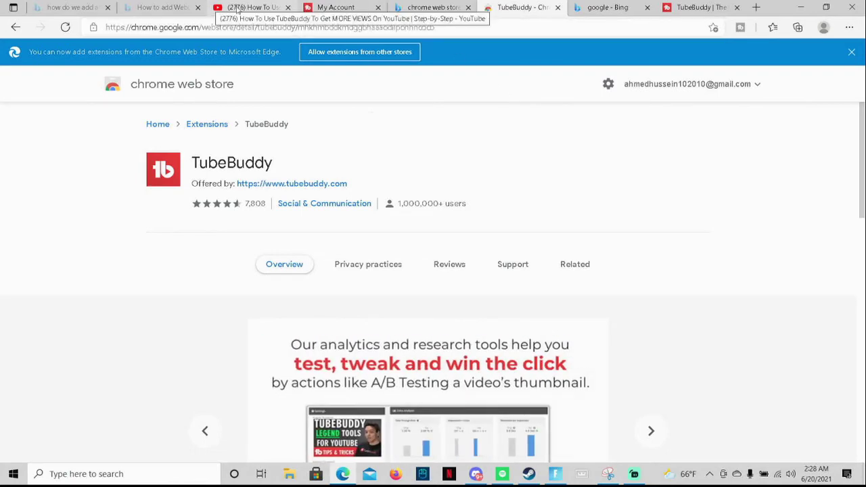
# Step: Switch to the open YouTube video page and launch TubeBuddy's Keyword Explorer
pyautogui.click(238, 8)
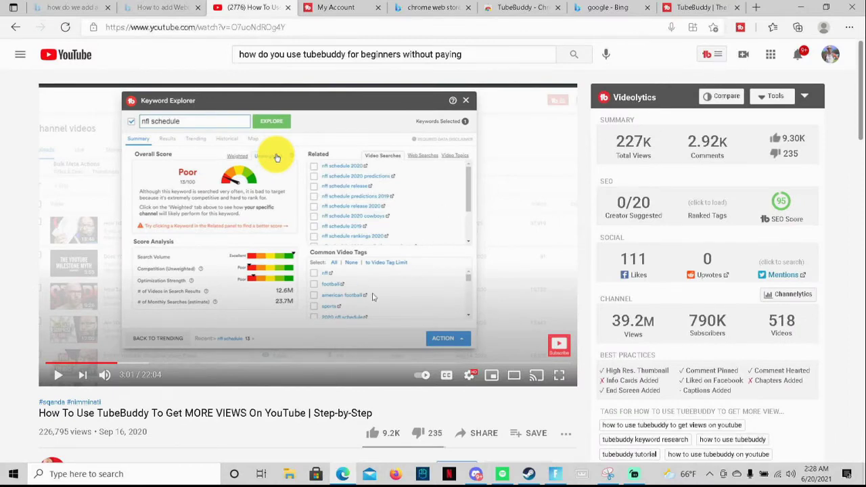
pyautogui.click(707, 54)
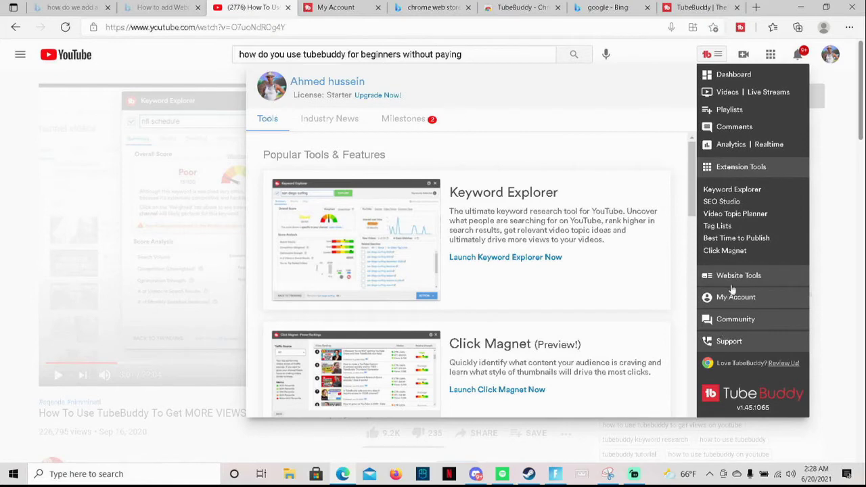
pyautogui.click(748, 192)
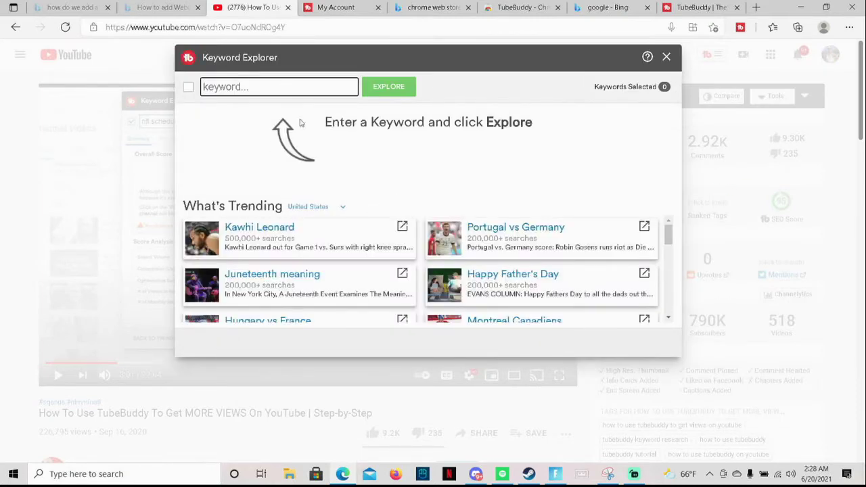
# Step: Look through the What's Trending topics for the United States in Keyword Explorer
pyautogui.scroll(-2, 506, 240)
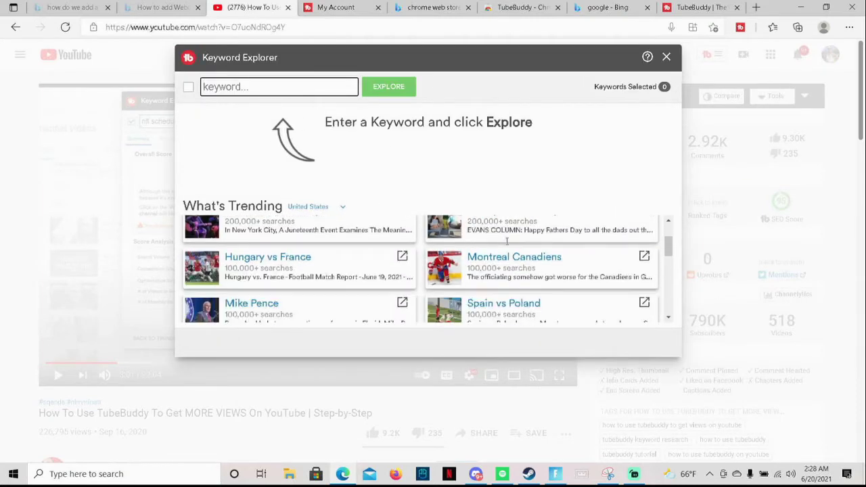
pyautogui.scroll(-8, 506, 240)
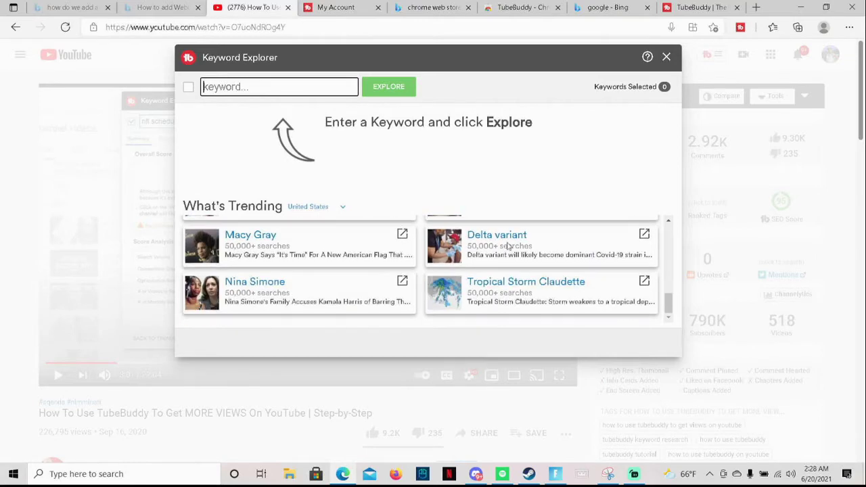
pyautogui.scroll(10, 508, 246)
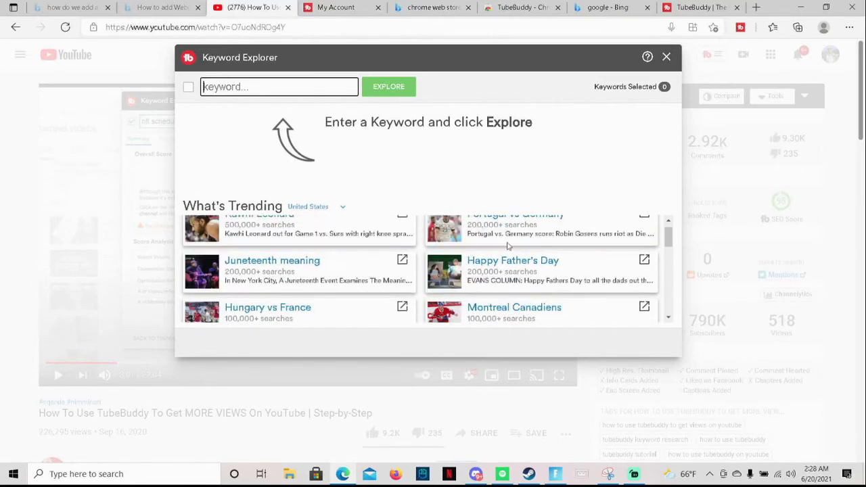
pyautogui.scroll(1, 508, 246)
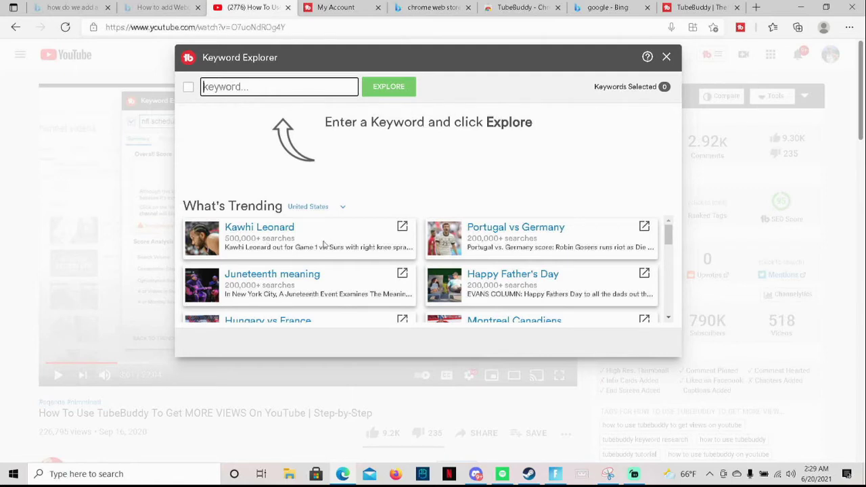
pyautogui.scroll(-1, 494, 261)
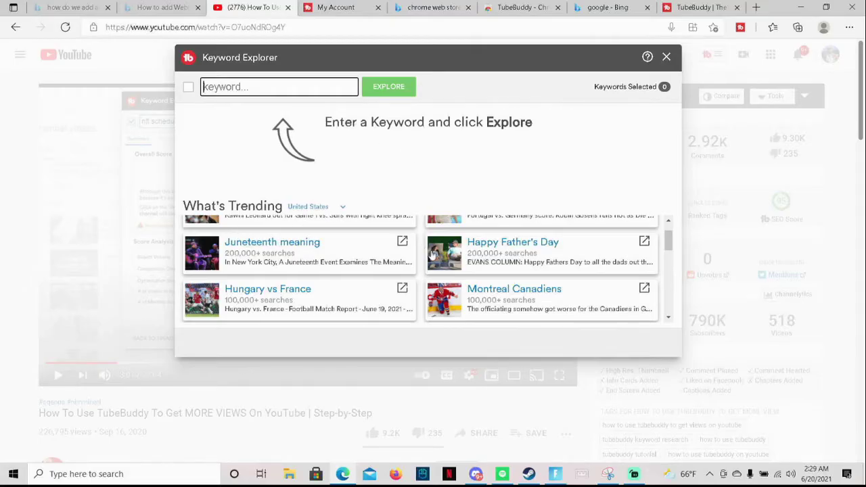
pyautogui.scroll(1, 432, 256)
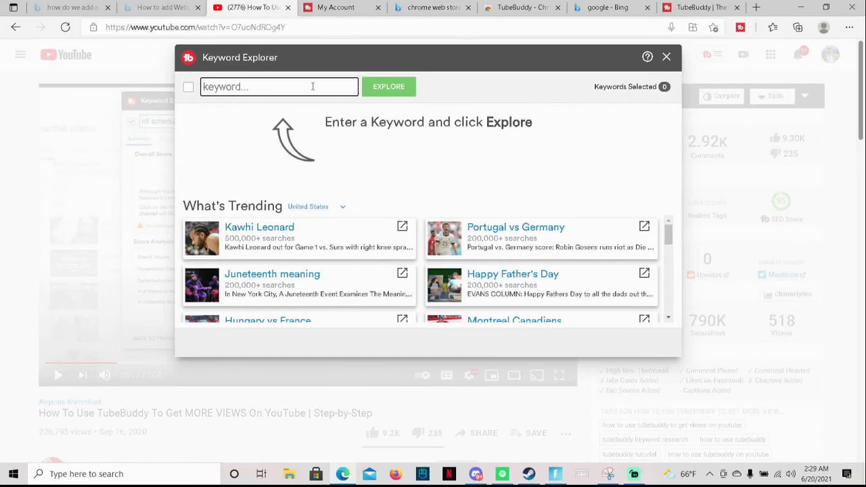
# Step: Explore the keyword "tubebuddy" to get its score and related searches
pyautogui.write('tub')
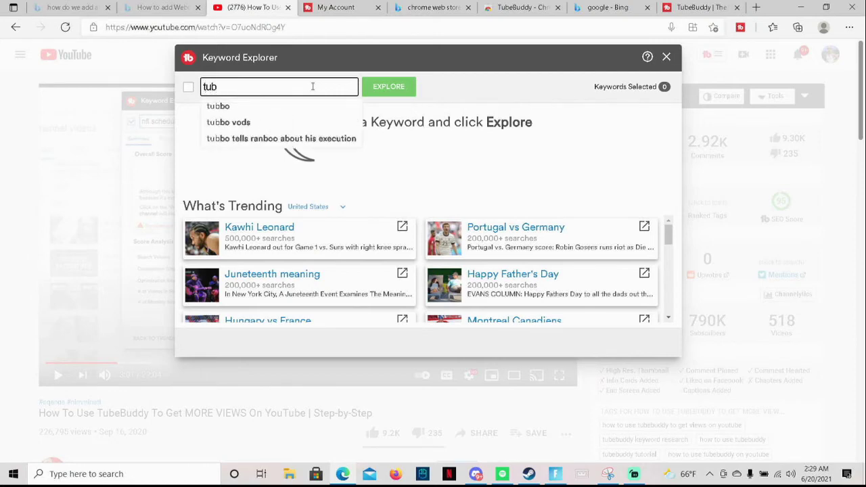
pyautogui.write('e')
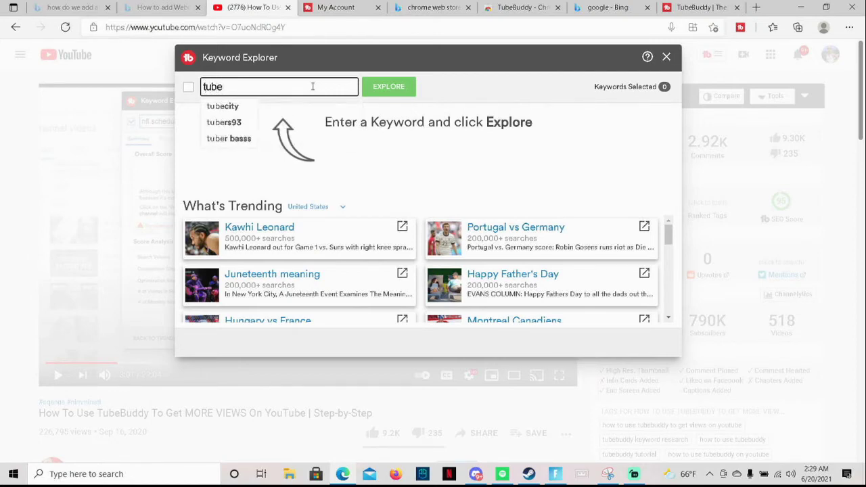
pyautogui.write('bu')
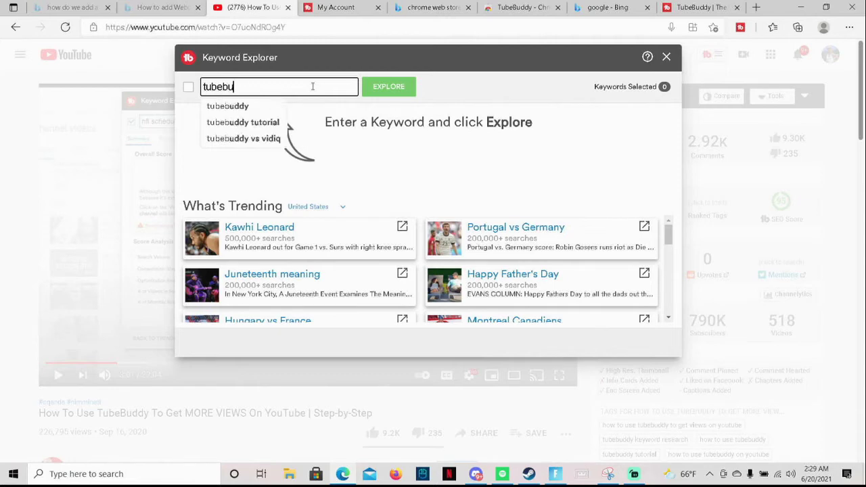
pyautogui.write('ddy')
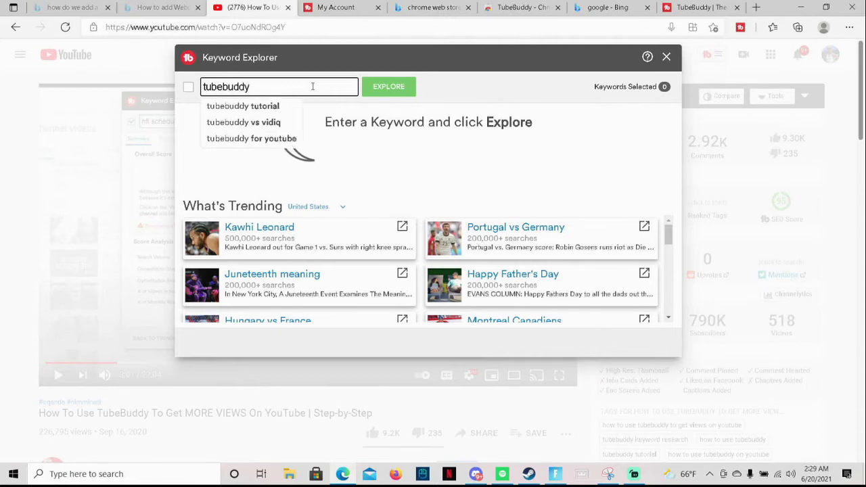
pyautogui.press('Return')
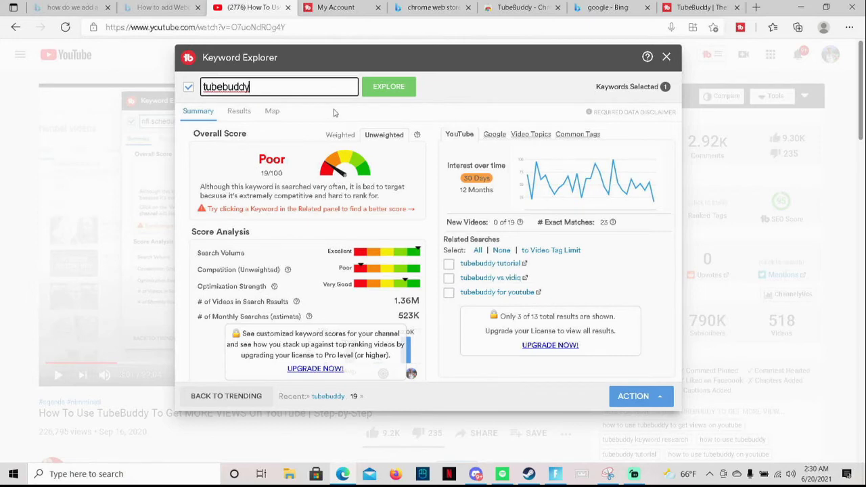
# Step: Replace the keyword with "how to install tubebuddy" and explore it for its score and related searches
pyautogui.press('BackSpace')
pyautogui.press('BackSpace')
pyautogui.press('BackSpace')
pyautogui.press('BackSpace')
pyautogui.press('BackSpace')
pyautogui.press('BackSpace')
pyautogui.press('BackSpace')
pyautogui.press('BackSpace')
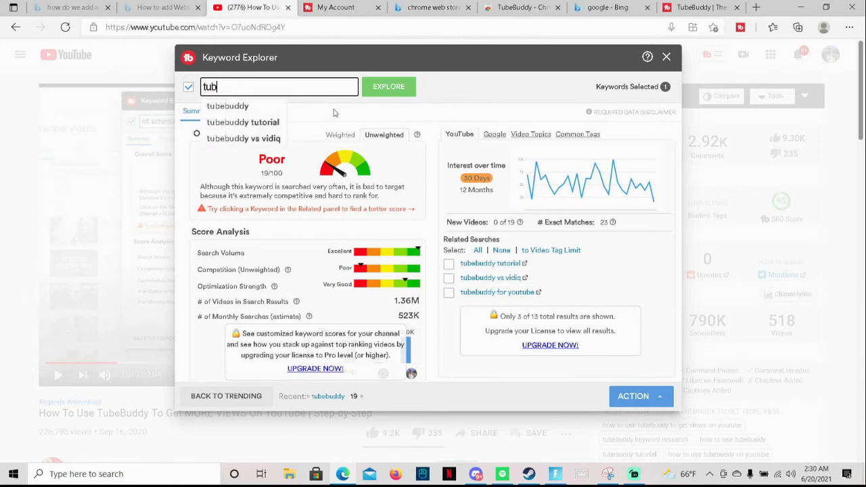
pyautogui.press('BackSpace')
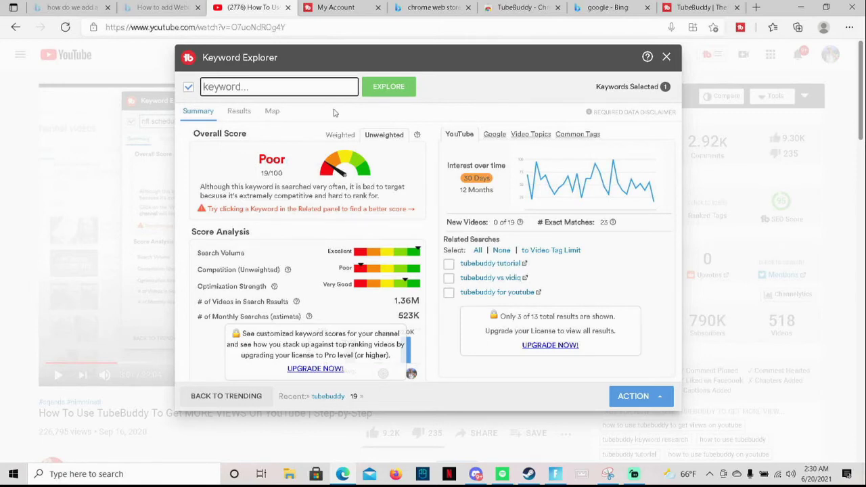
pyautogui.write('how to ')
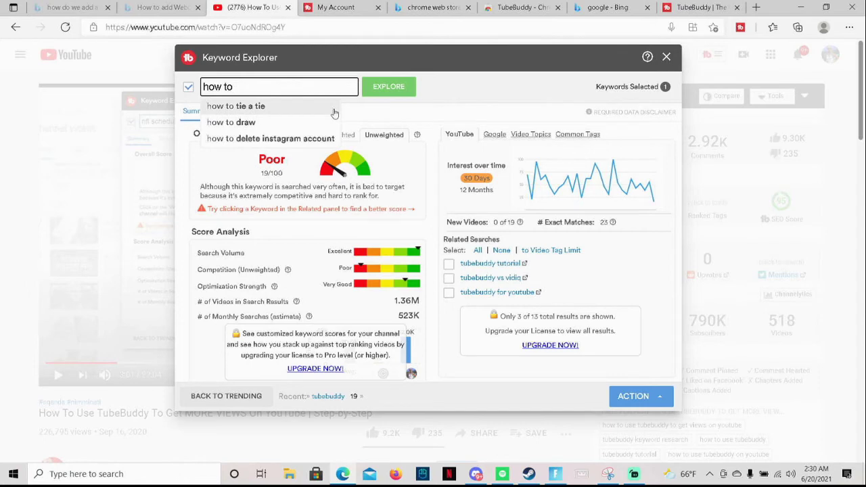
pyautogui.write('do')
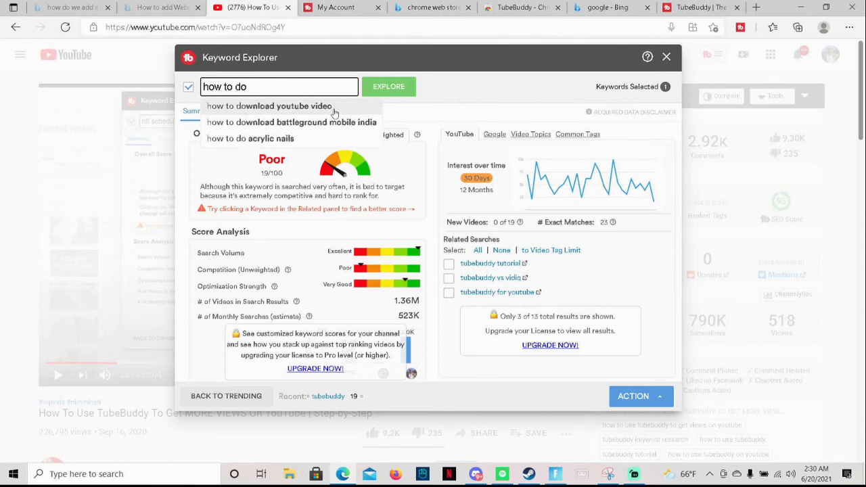
pyautogui.press('BackSpace')
pyautogui.press('BackSpace')
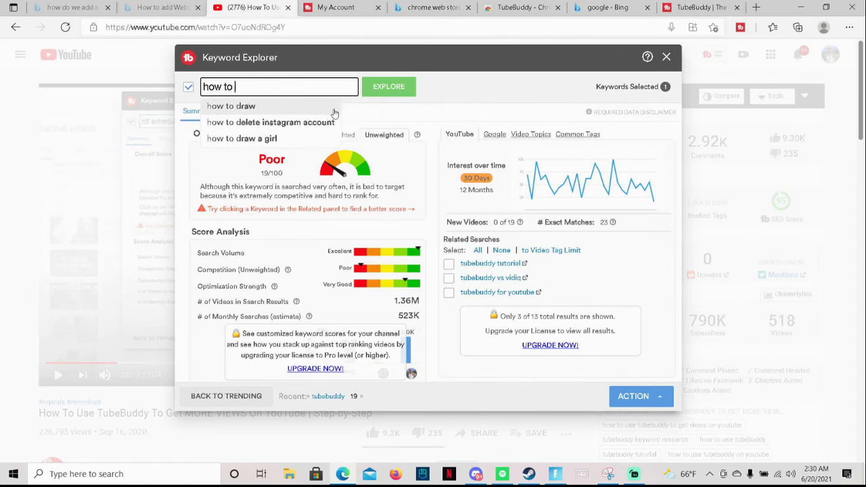
pyautogui.write('ins')
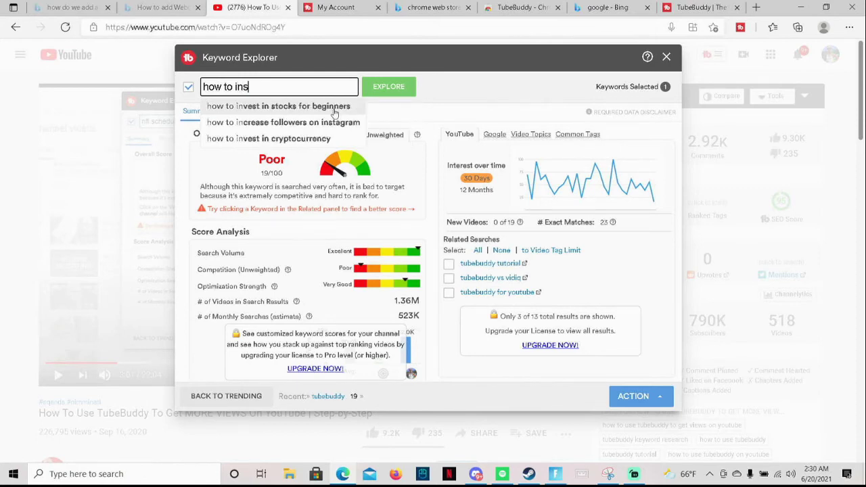
pyautogui.write('tall ')
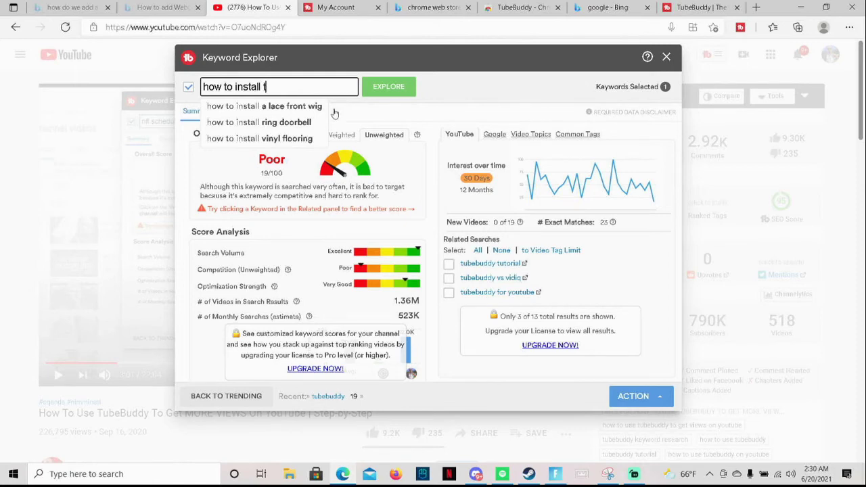
pyautogui.write('tube')
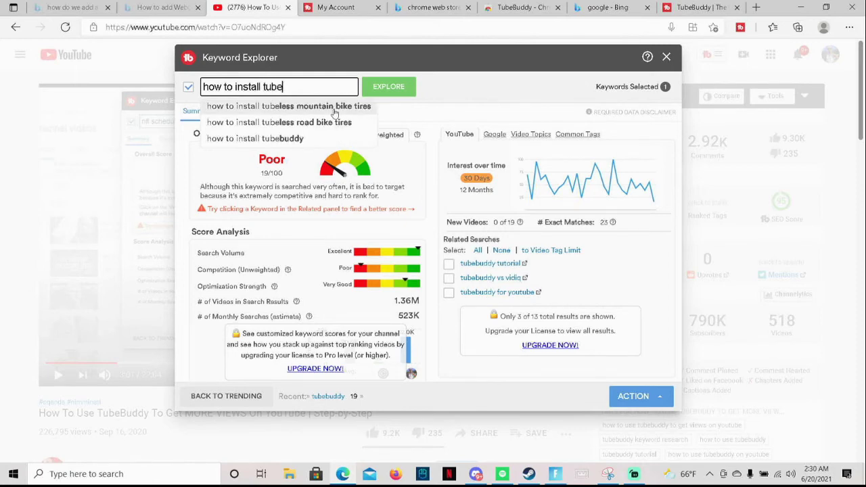
pyautogui.write('b')
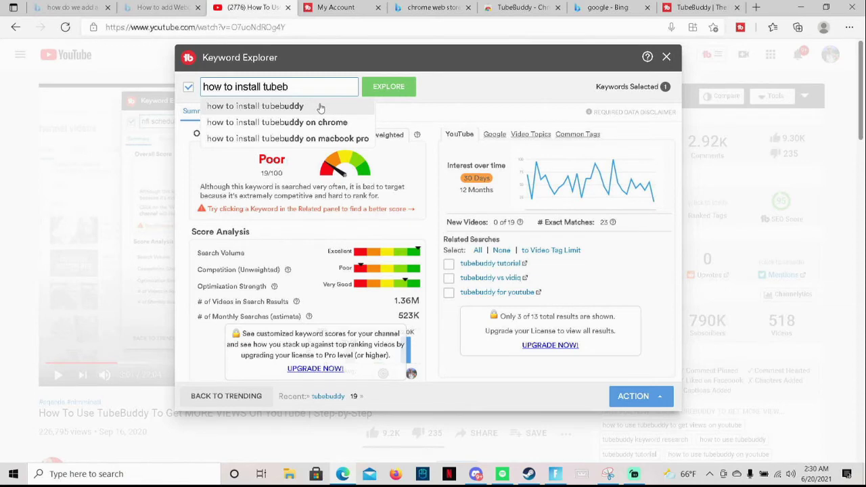
pyautogui.click(316, 89)
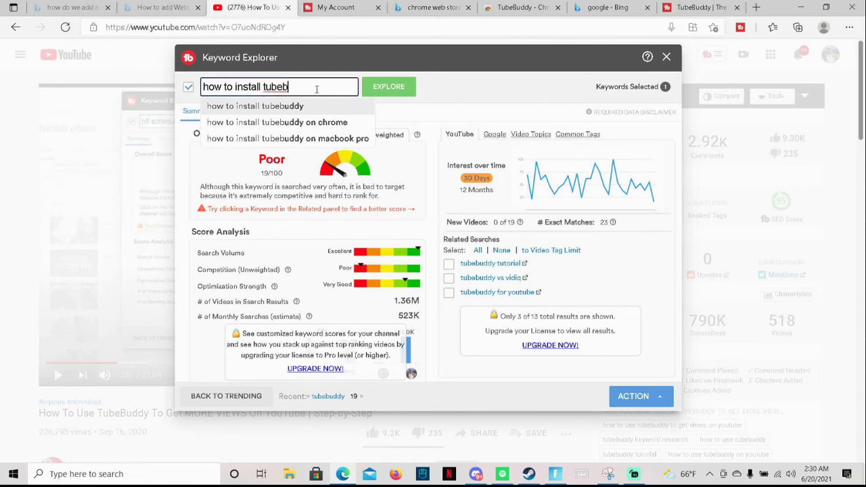
pyautogui.write('u')
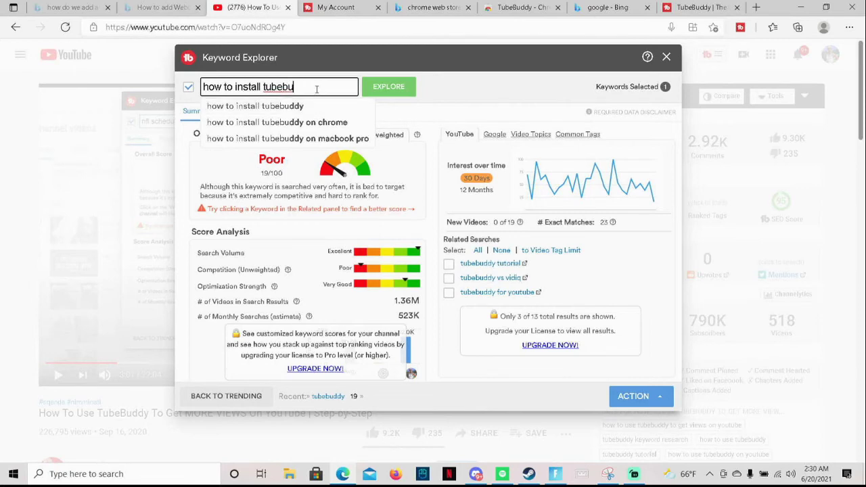
pyautogui.write('b')
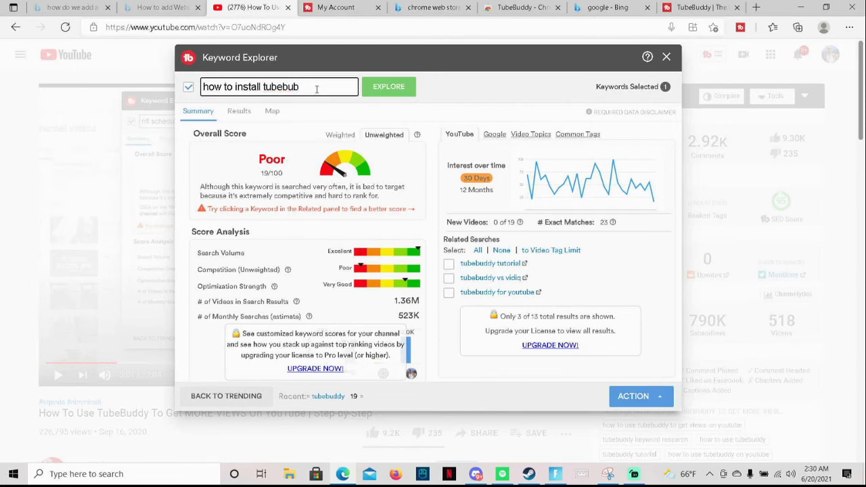
pyautogui.press('BackSpace')
pyautogui.write('ddy')
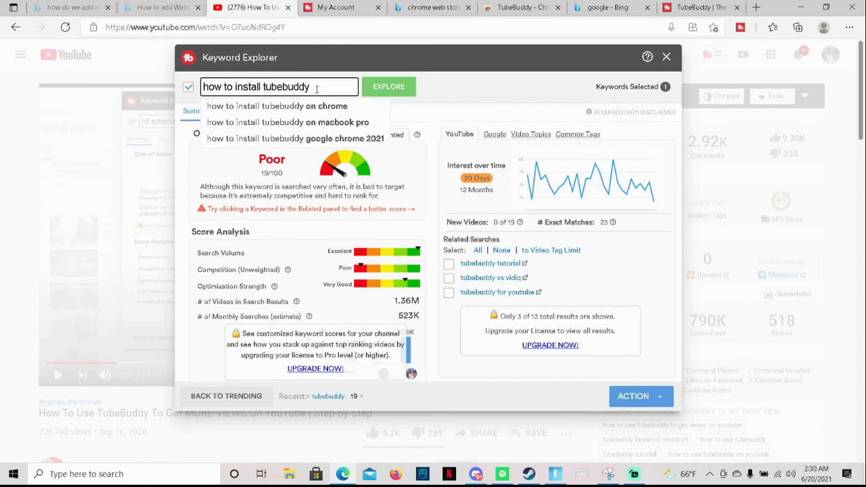
pyautogui.press('Return')
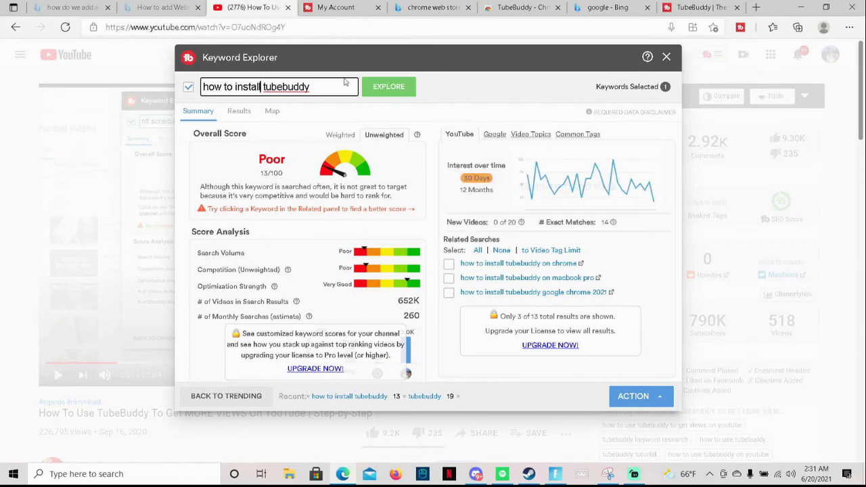
# Step: Change the keyword to "how to download tubebuddy" and explore its score
pyautogui.press('BackSpace')
pyautogui.press('BackSpace')
pyautogui.press('BackSpace')
pyautogui.press('BackSpace')
pyautogui.press('BackSpace')
pyautogui.press('BackSpace')
pyautogui.press('BackSpace')
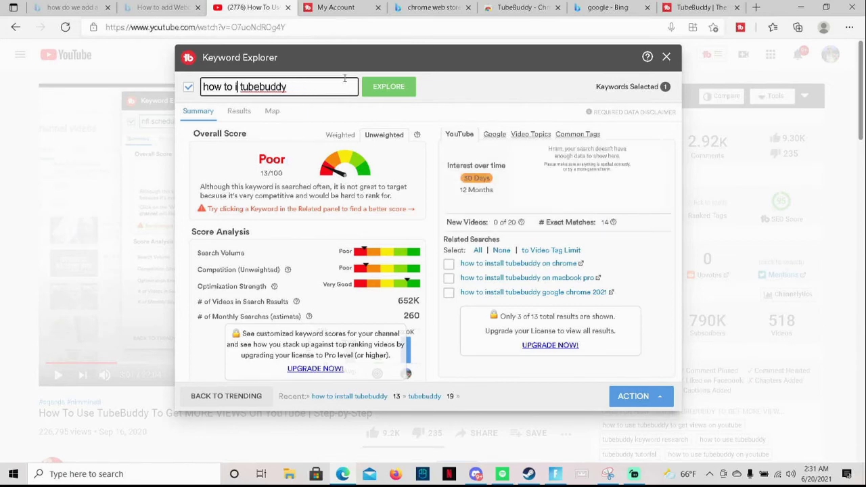
pyautogui.write('down')
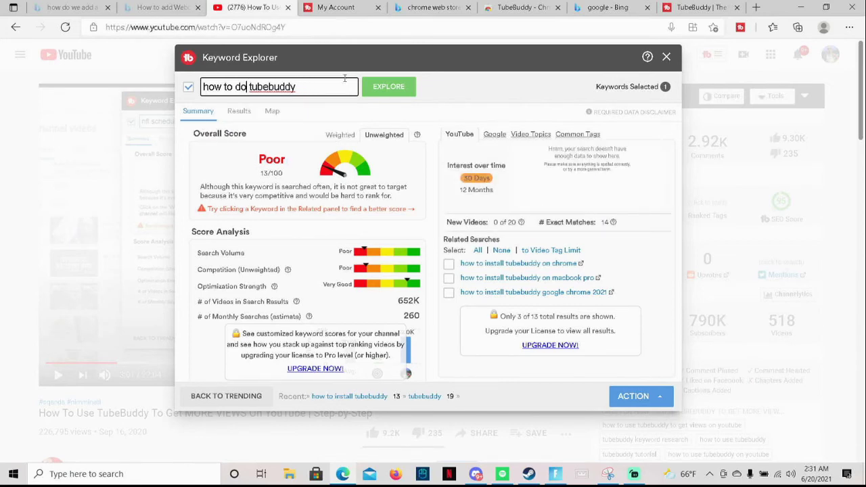
pyautogui.write('lo')
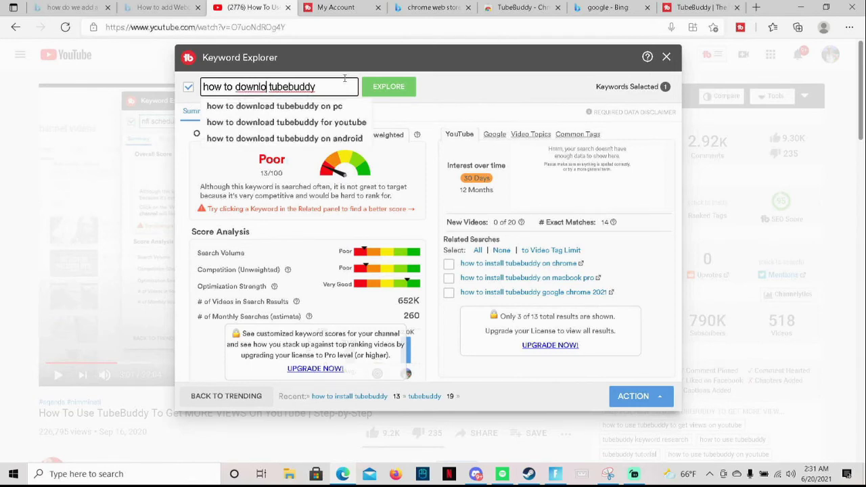
pyautogui.write('ad')
pyautogui.press('Return')
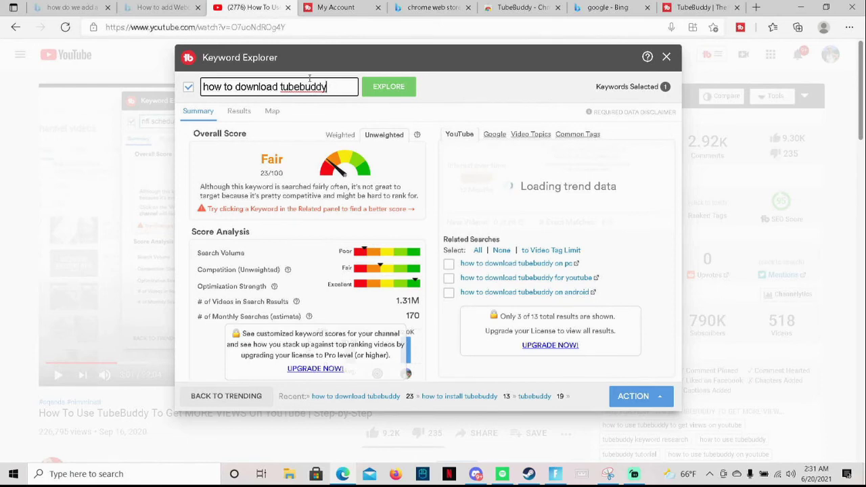
# Step: Change the keyword to "how to download fortnite" and explore its score and related searches
pyautogui.moveTo(311, 81); pyautogui.dragTo(331, 89)
pyautogui.click(330, 89)
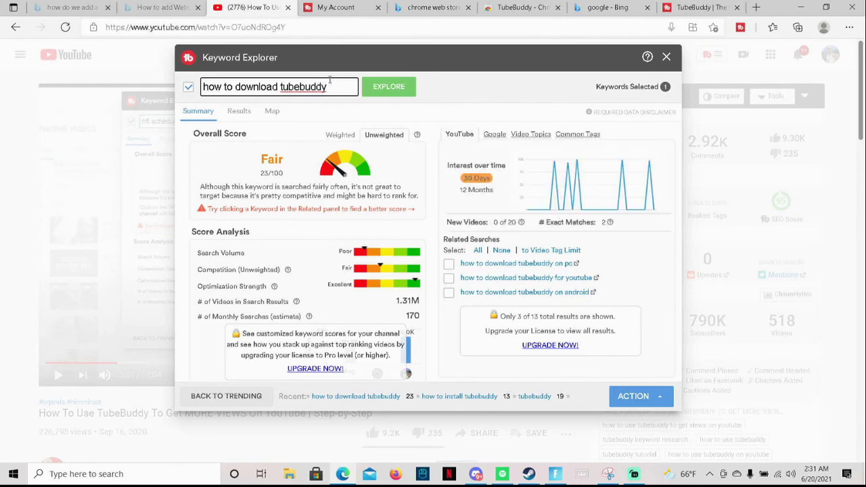
pyautogui.press('BackSpace')
pyautogui.press('BackSpace')
pyautogui.press('BackSpace')
pyautogui.press('BackSpace')
pyautogui.press('BackSpace')
pyautogui.press('BackSpace')
pyautogui.press('BackSpace')
pyautogui.press('BackSpace')
pyautogui.press('BackSpace')
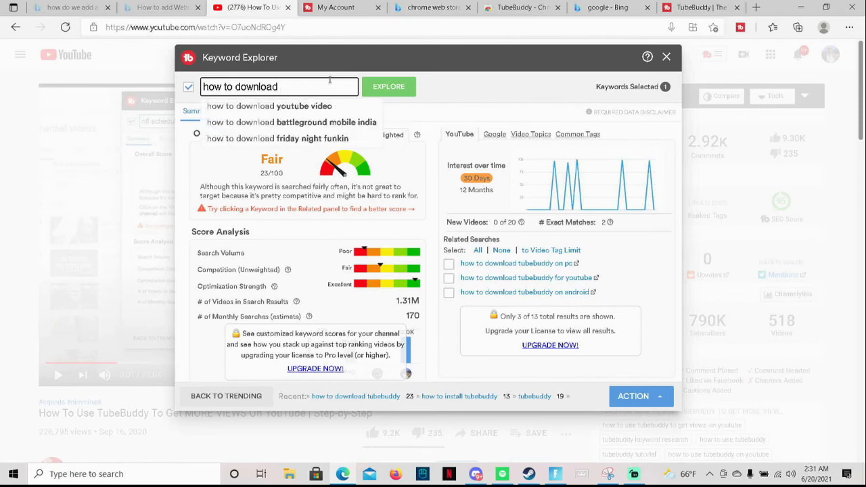
pyautogui.write('for')
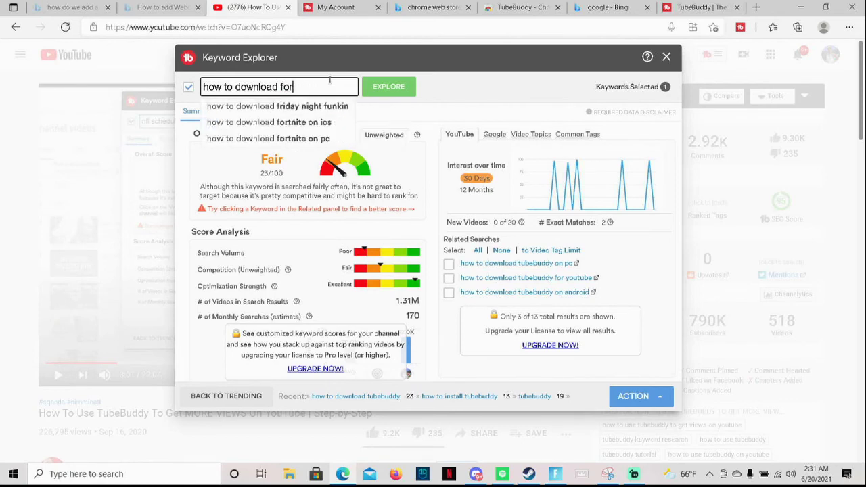
pyautogui.write('tnite')
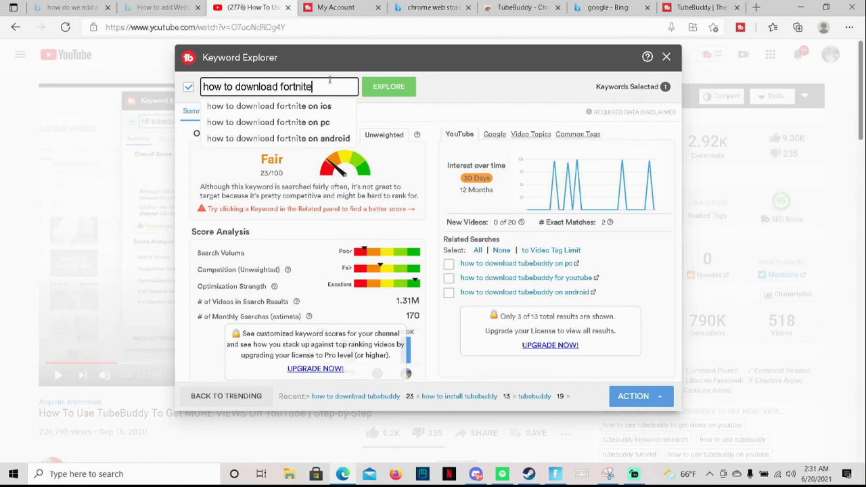
pyautogui.press('Return')
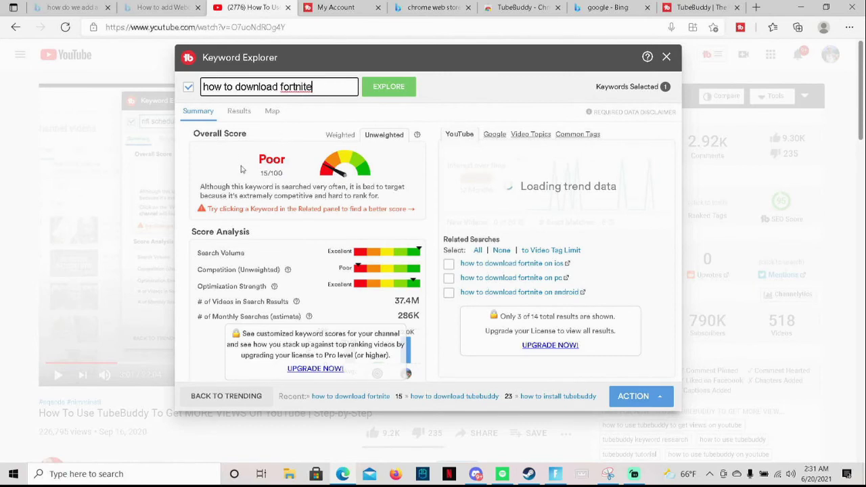
# Step: Clear the keyword entry and check the interest-over-time graph for "how to download fortnite"
pyautogui.press('BackSpace')
pyautogui.hotkey('ctrl', 'a')
pyautogui.press('BackSpace')
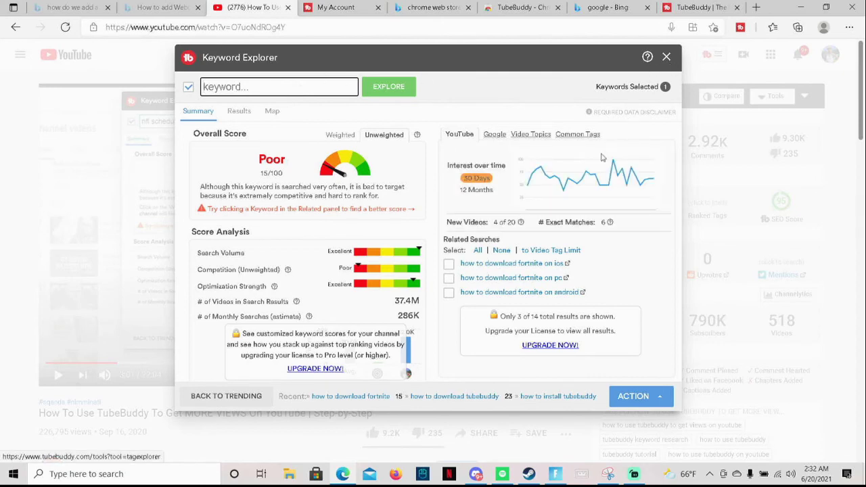
pyautogui.moveTo(615, 164)
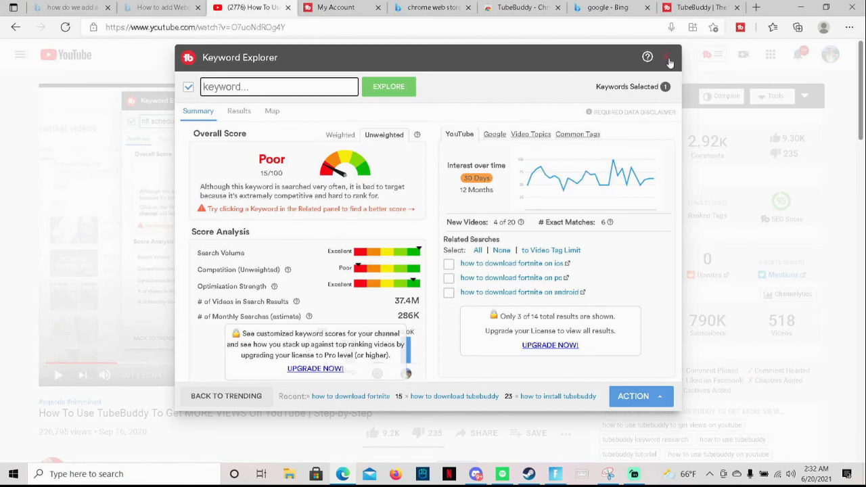
# Step: Look through the top-ranking search results for "how to download fortnite", checking the video titles, channels and view counts
pyautogui.click(245, 112)
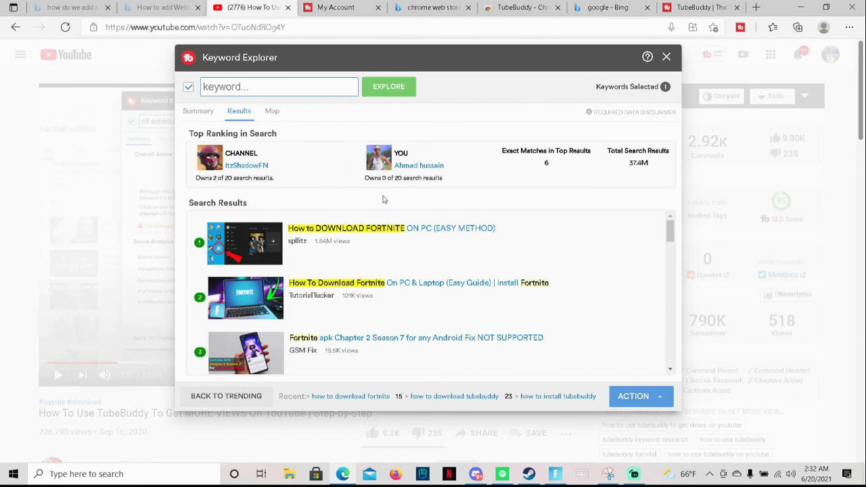
pyautogui.scroll(-3, 403, 272)
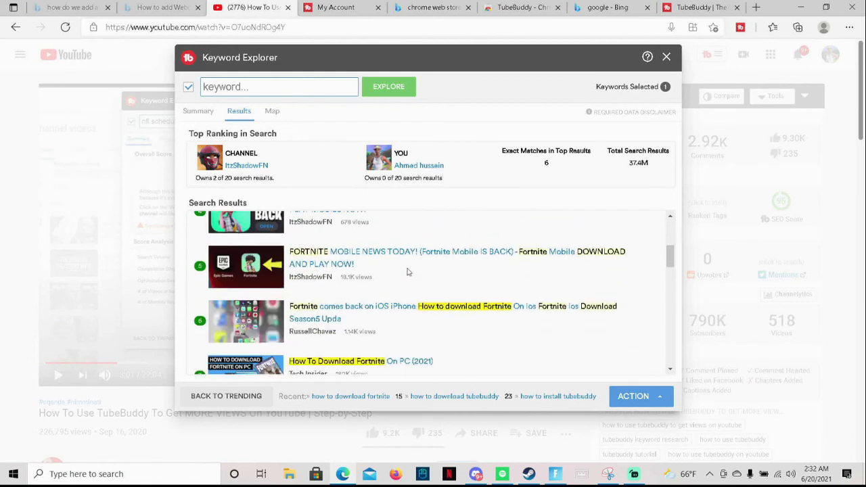
pyautogui.scroll(2, 406, 274)
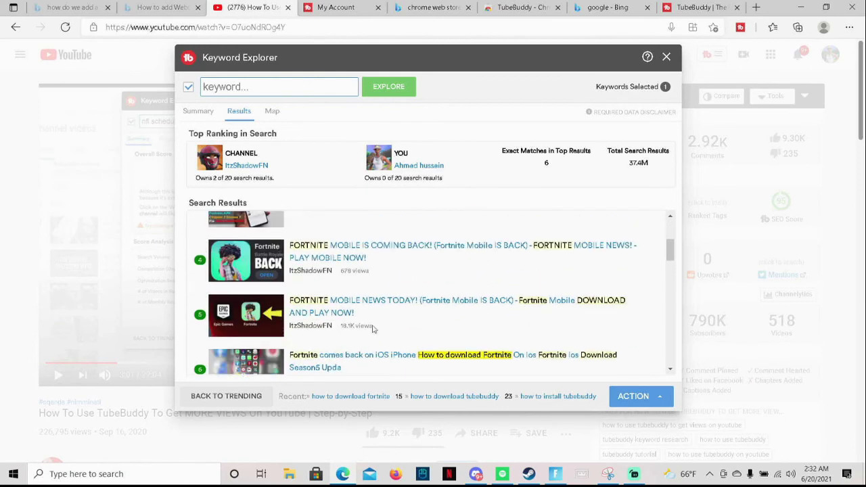
pyautogui.scroll(-2, 434, 359)
pyautogui.scroll(-4, 440, 335)
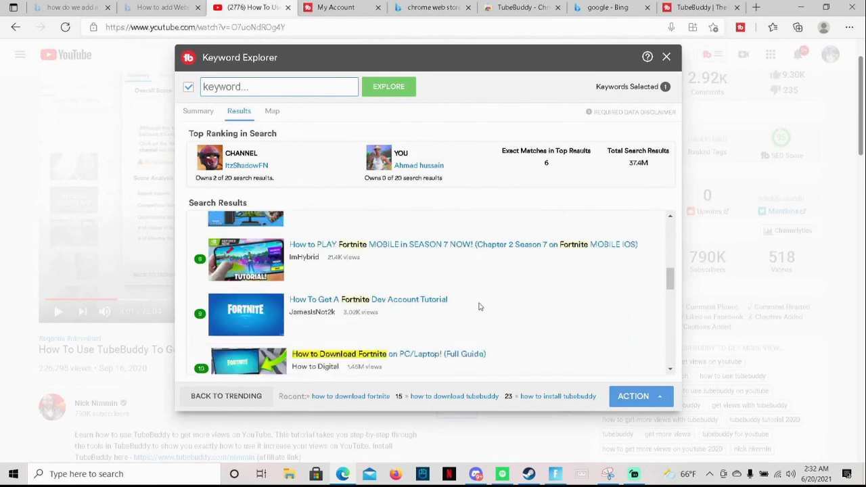
pyautogui.scroll(-1, 466, 308)
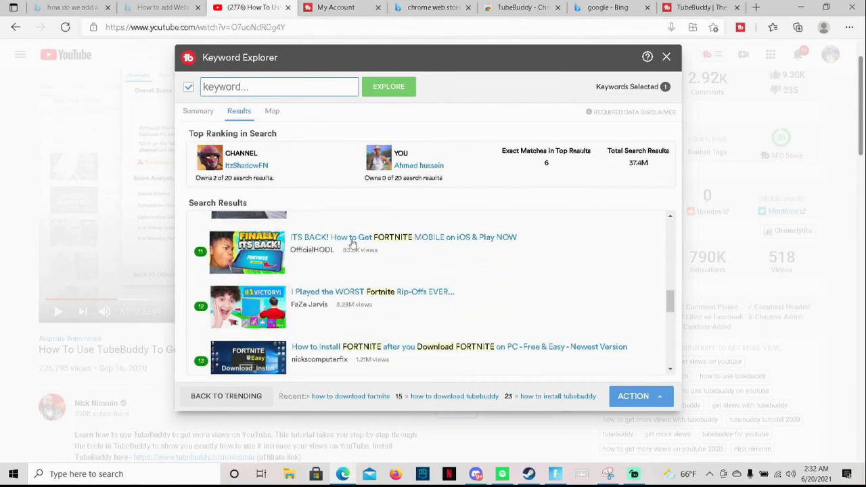
pyautogui.scroll(-2, 379, 298)
pyautogui.scroll(-5, 388, 310)
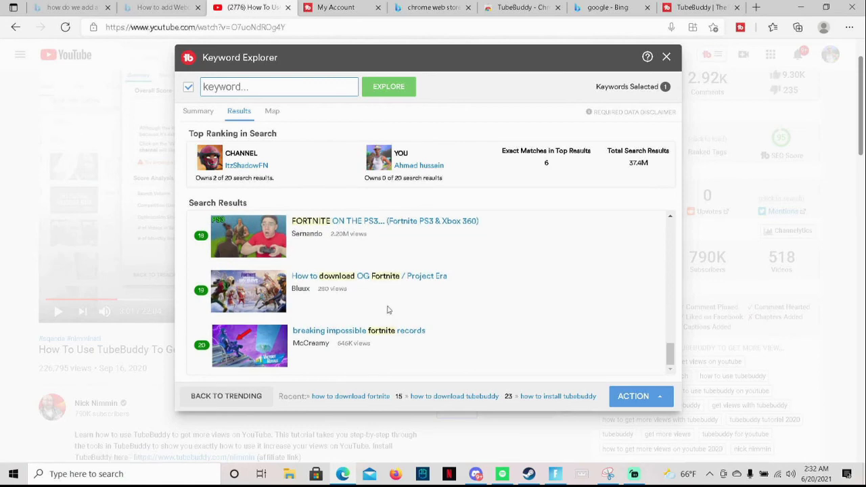
pyautogui.scroll(10, 388, 310)
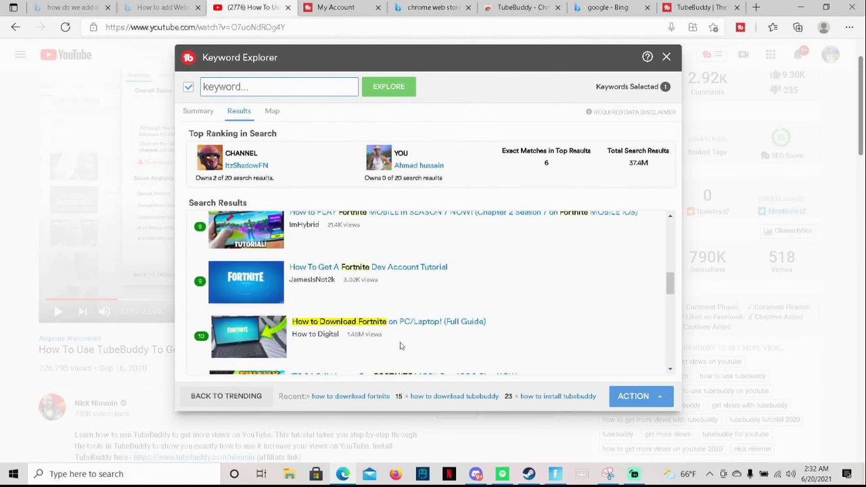
pyautogui.scroll(7, 400, 346)
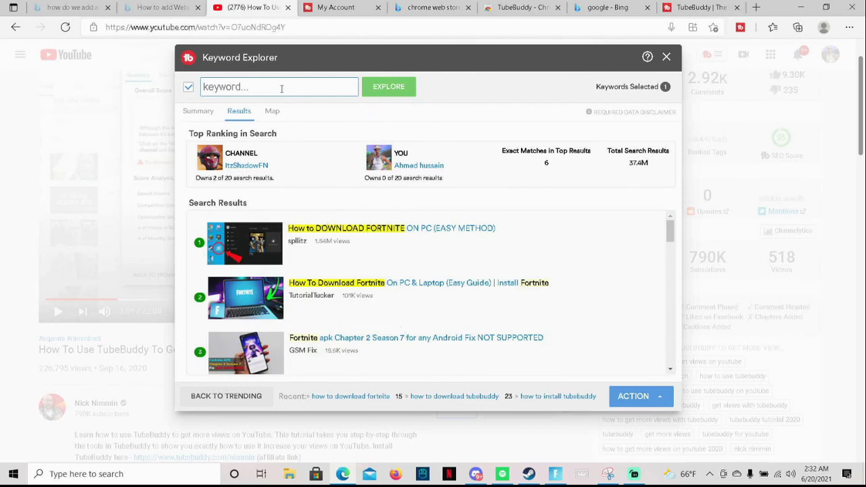
# Step: View the world map of search interest by region for "how to download fortnite"
pyautogui.click(273, 112)
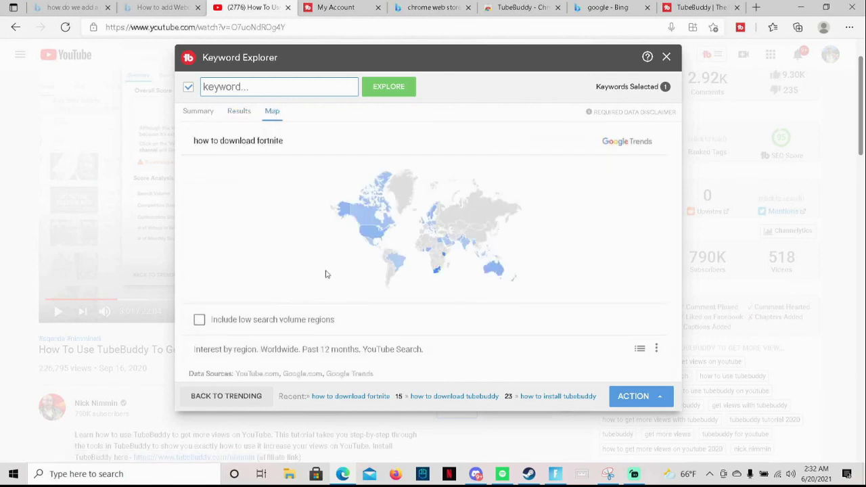
pyautogui.scroll(-1, 333, 265)
pyautogui.scroll(-3, 334, 265)
pyautogui.scroll(5, 334, 265)
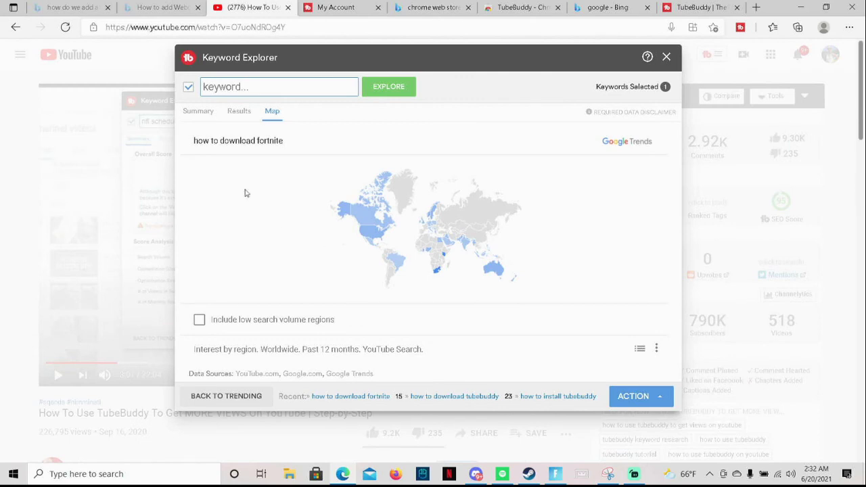
# Step: Return to the keyword's summary, check its interest-over-time graph, and close Keyword Explorer
pyautogui.click(190, 112)
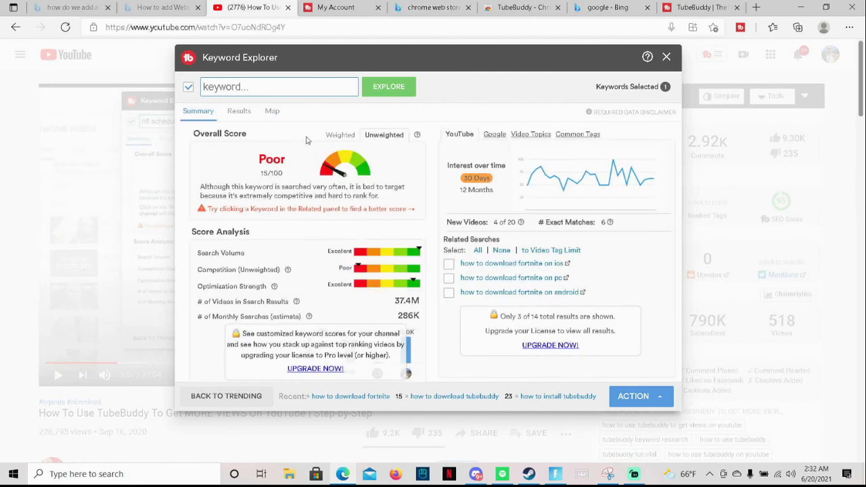
pyautogui.click(287, 82)
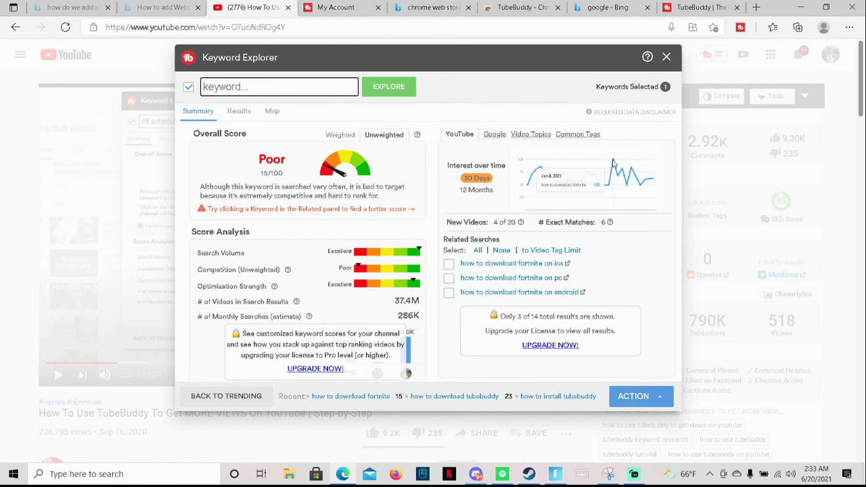
pyautogui.click(667, 61)
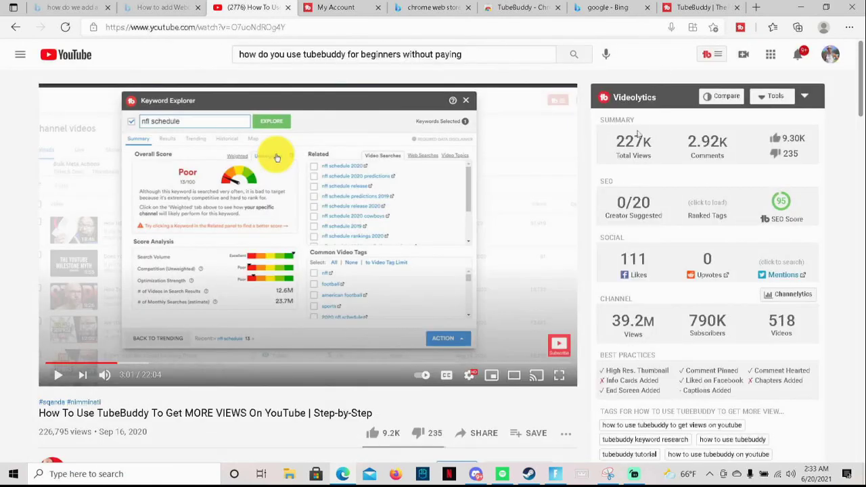
pyautogui.moveTo(634, 473)
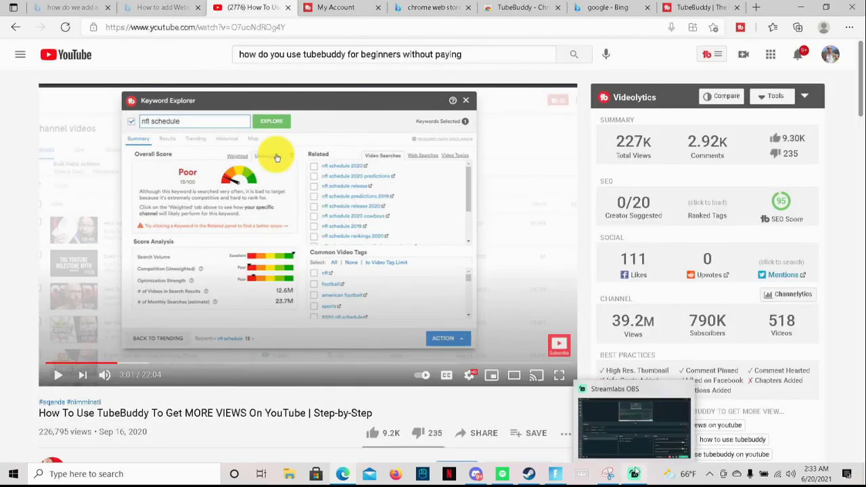